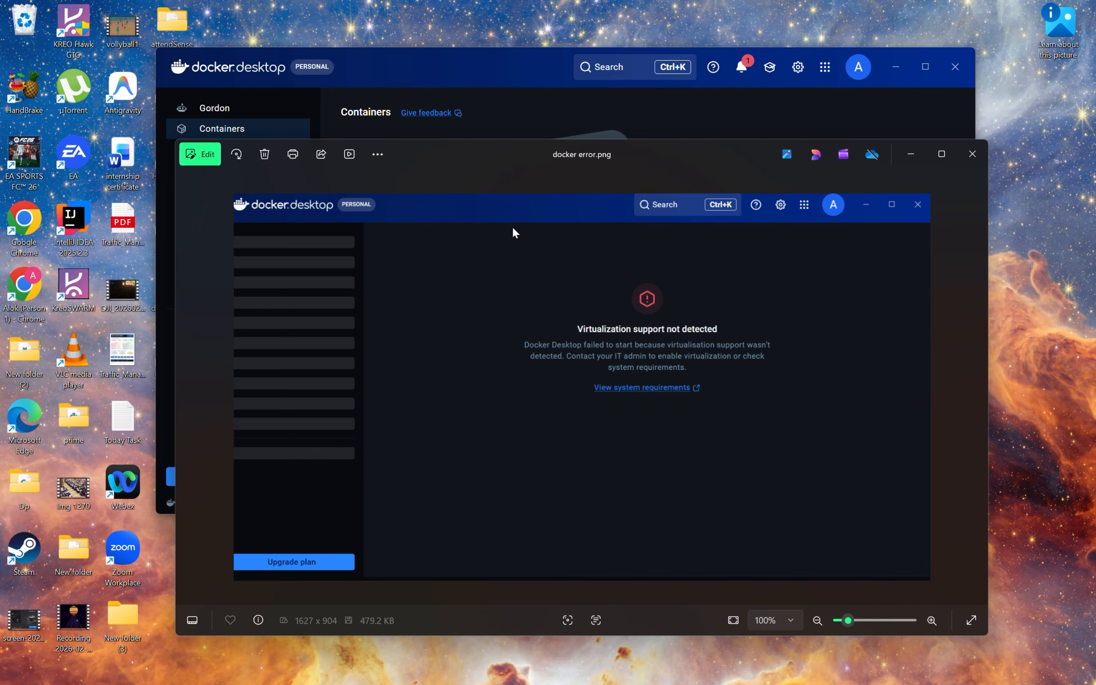
- Minimize the docker error.png image and reposition the Docker Desktop window behind it
{"action": "left_click_drag", "start_coordinate": [524, 154], "coordinate": [504, 193]}
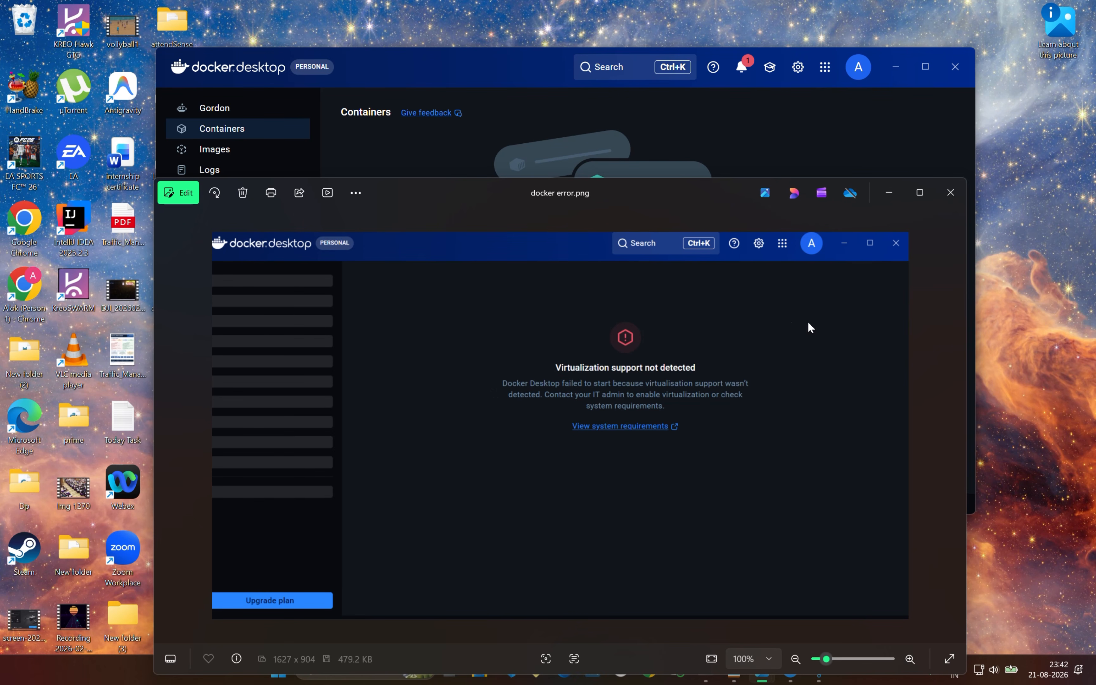
{"action": "left_click_drag", "start_coordinate": [616, 210], "coordinate": [579, 157]}
{"action": "left_click", "coordinate": [851, 139]}
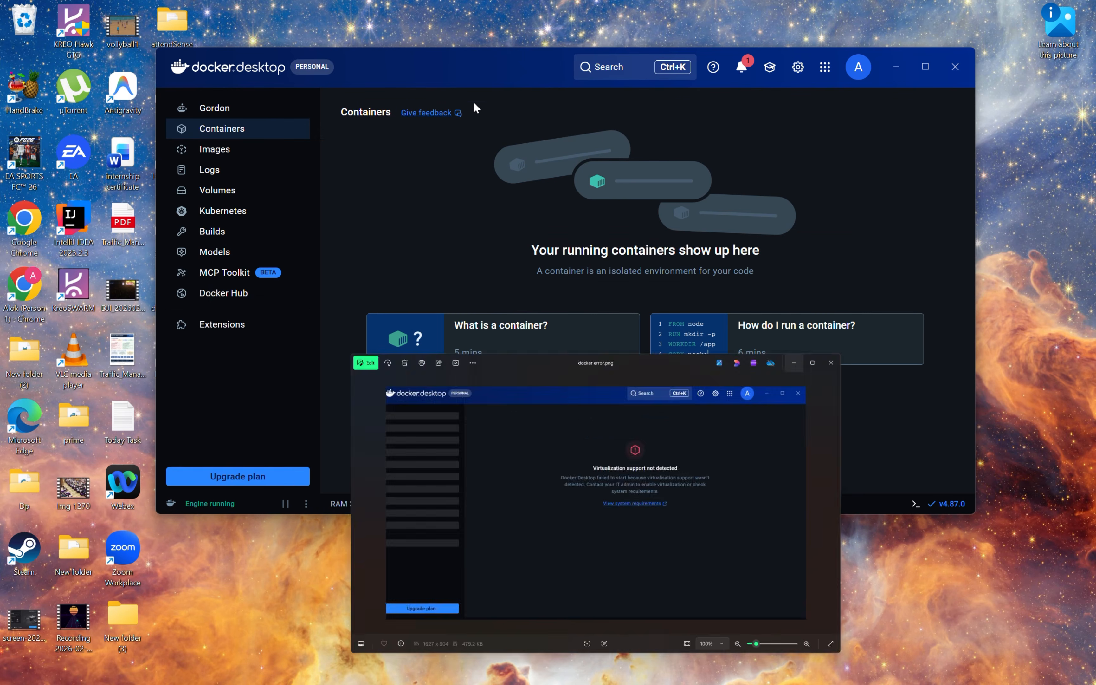
{"action": "left_click_drag", "start_coordinate": [452, 72], "coordinate": [418, 106]}
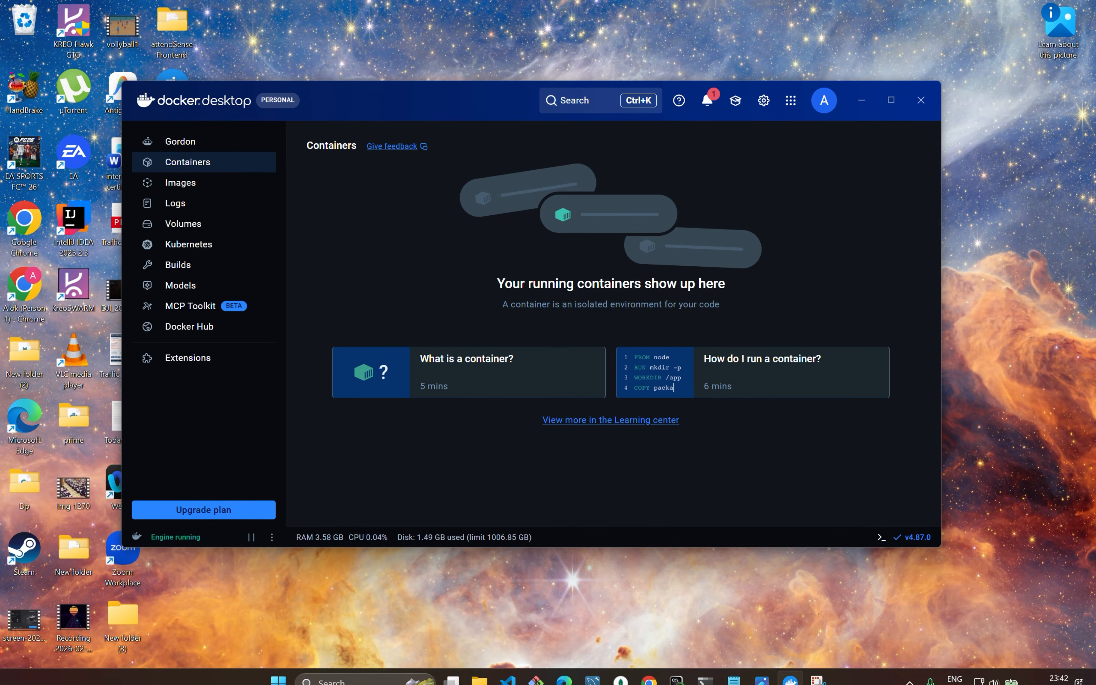
- Switch to the Notepad notes titled "step 1 check cpu virtualization"
{"action": "mouse_move", "coordinate": [813, 675]}
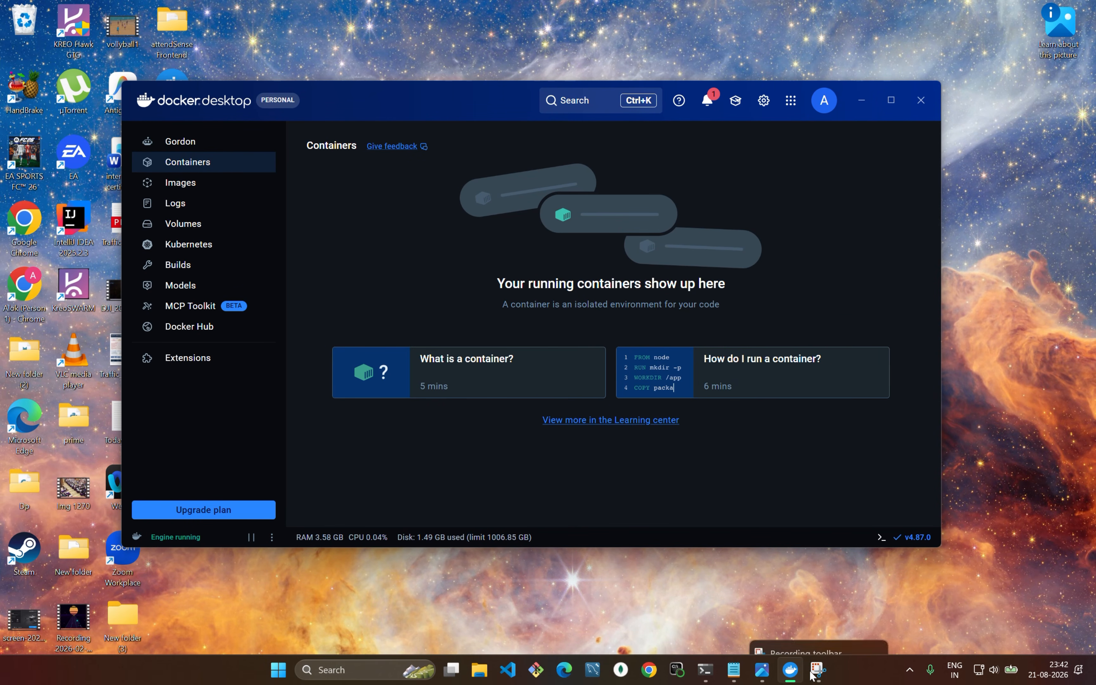
{"action": "left_click", "coordinate": [733, 669]}
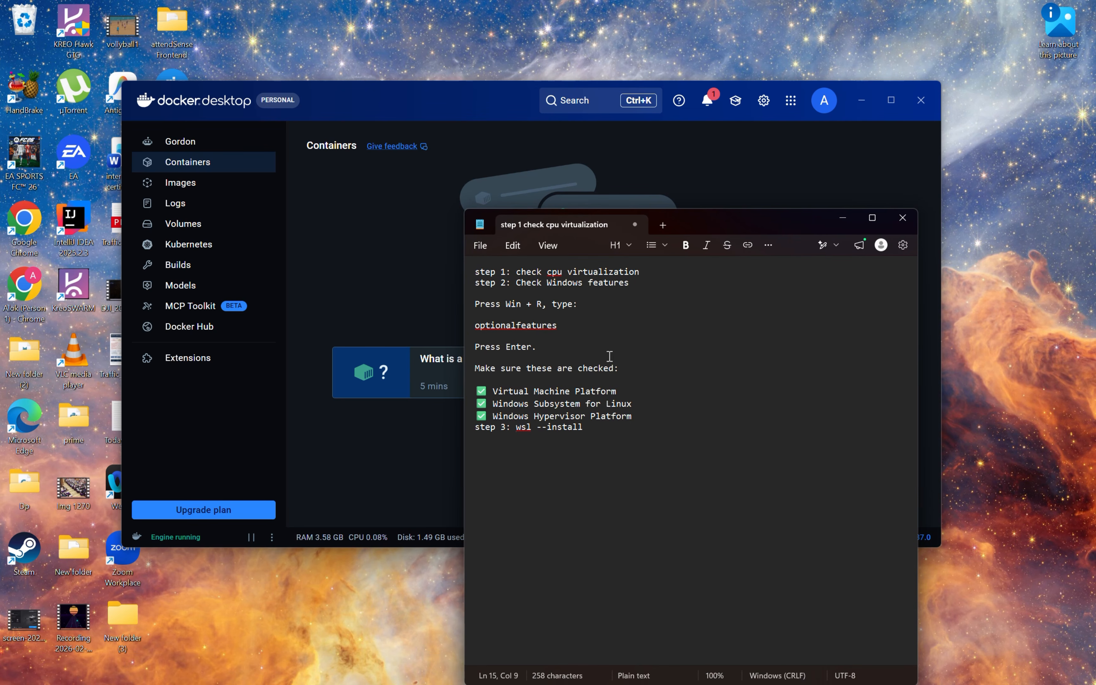
{"action": "right_click", "coordinate": [713, 404]}
{"action": "left_click", "coordinate": [641, 411]}
{"action": "left_click", "coordinate": [775, 684]}
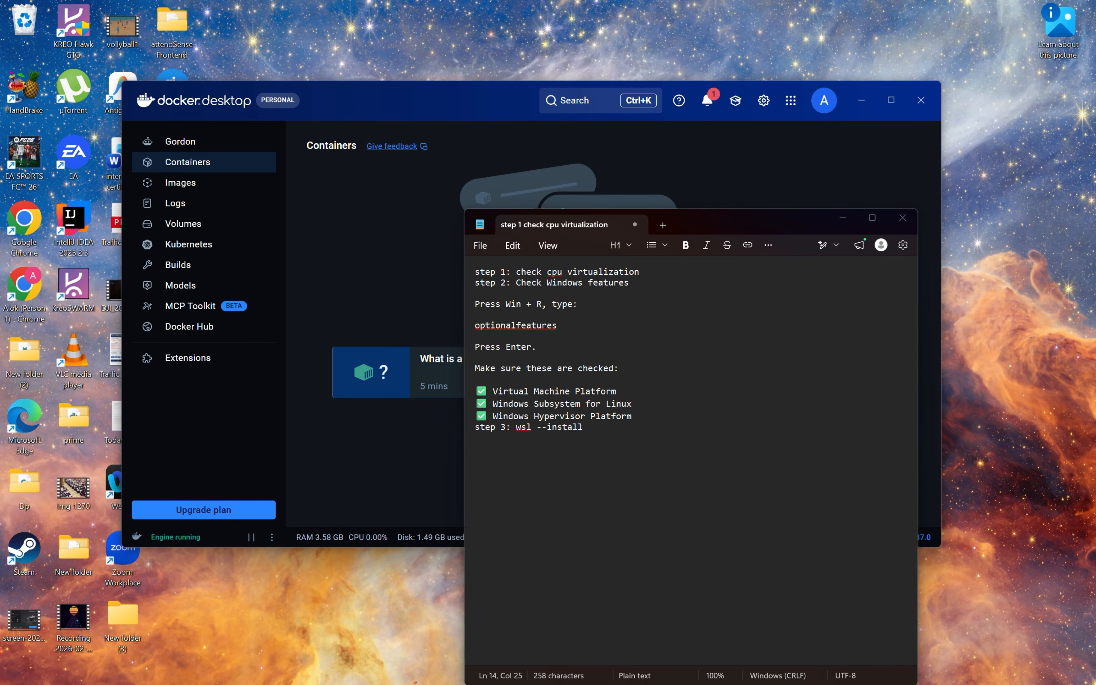
- Open Task Manager and check the virtualization status in the CPU performance details, then minimize it
{"action": "key", "text": "super"}
{"action": "right_click", "coordinate": [874, 680]}
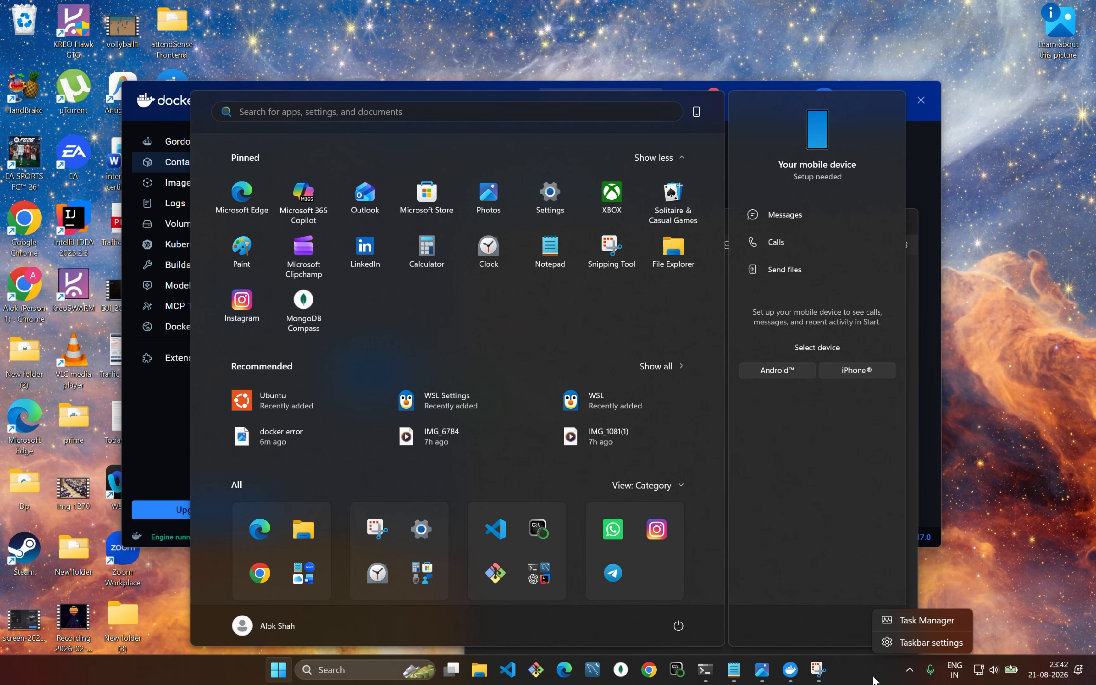
{"action": "left_click", "coordinate": [900, 623]}
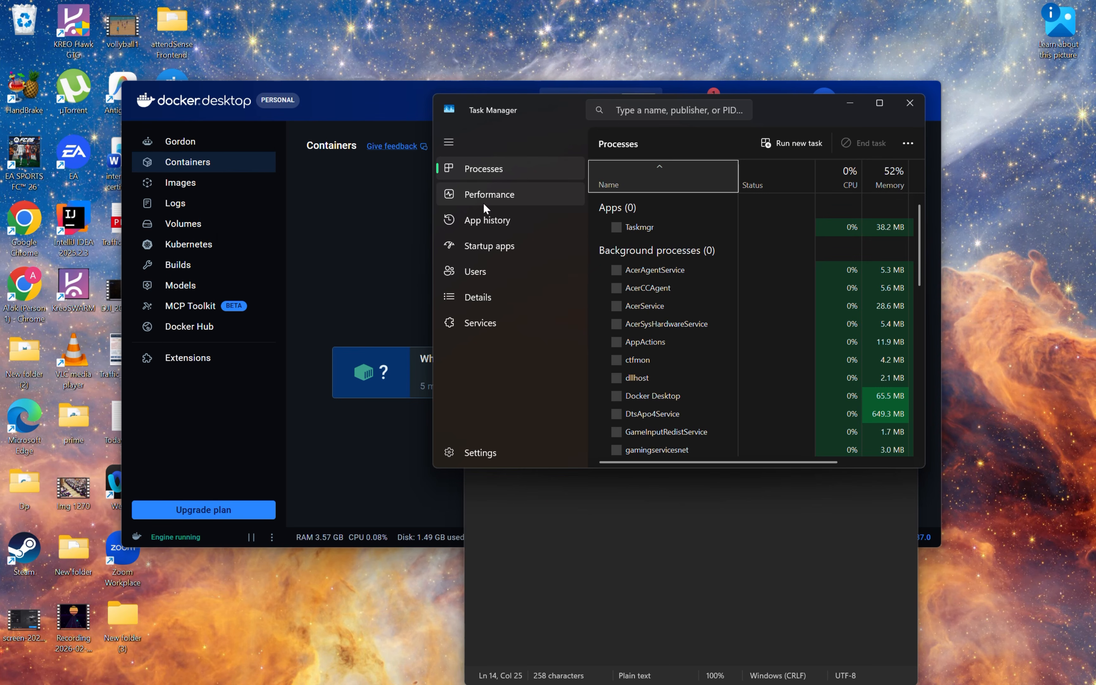
{"action": "left_click", "coordinate": [482, 203]}
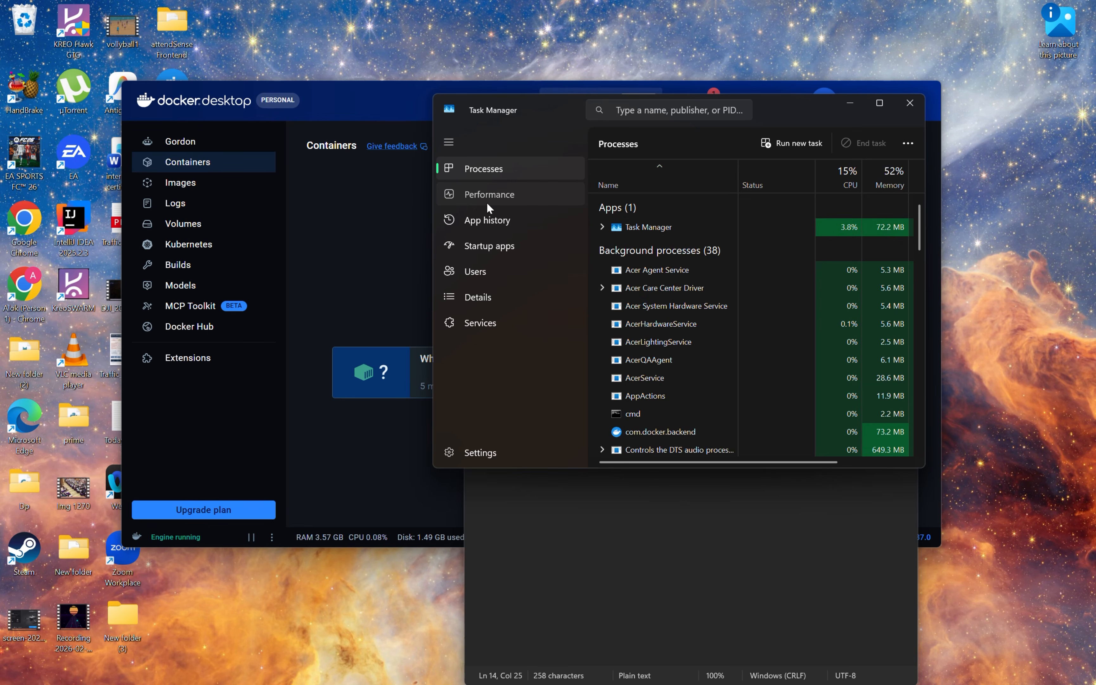
{"action": "left_click", "coordinate": [880, 104]}
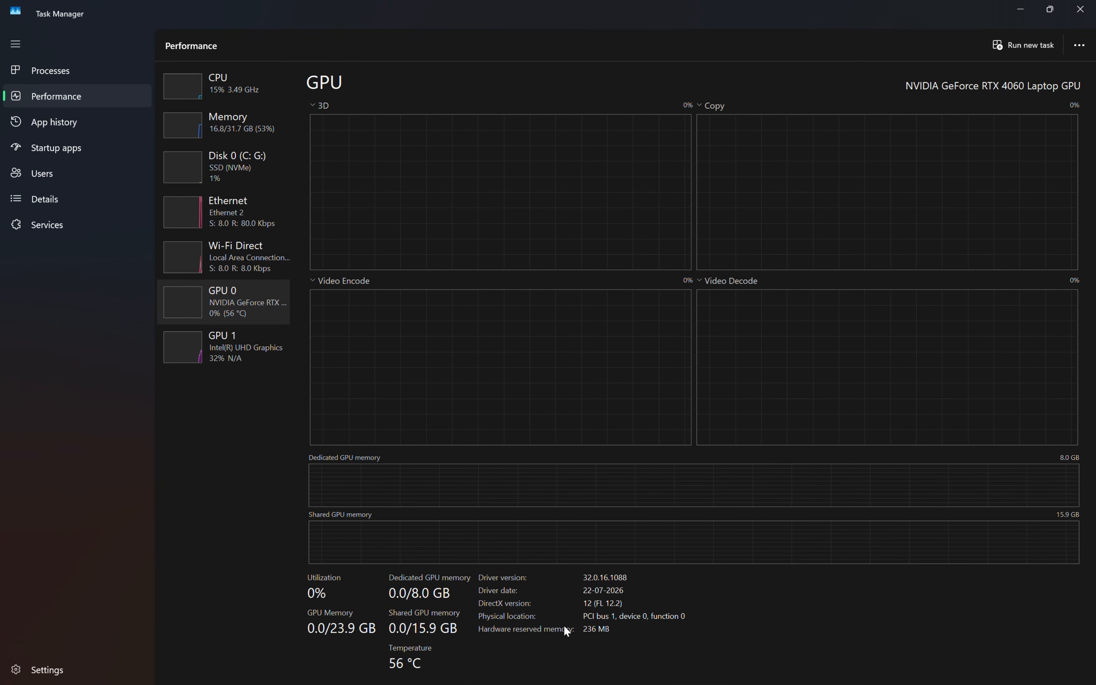
{"action": "left_click", "coordinate": [233, 103]}
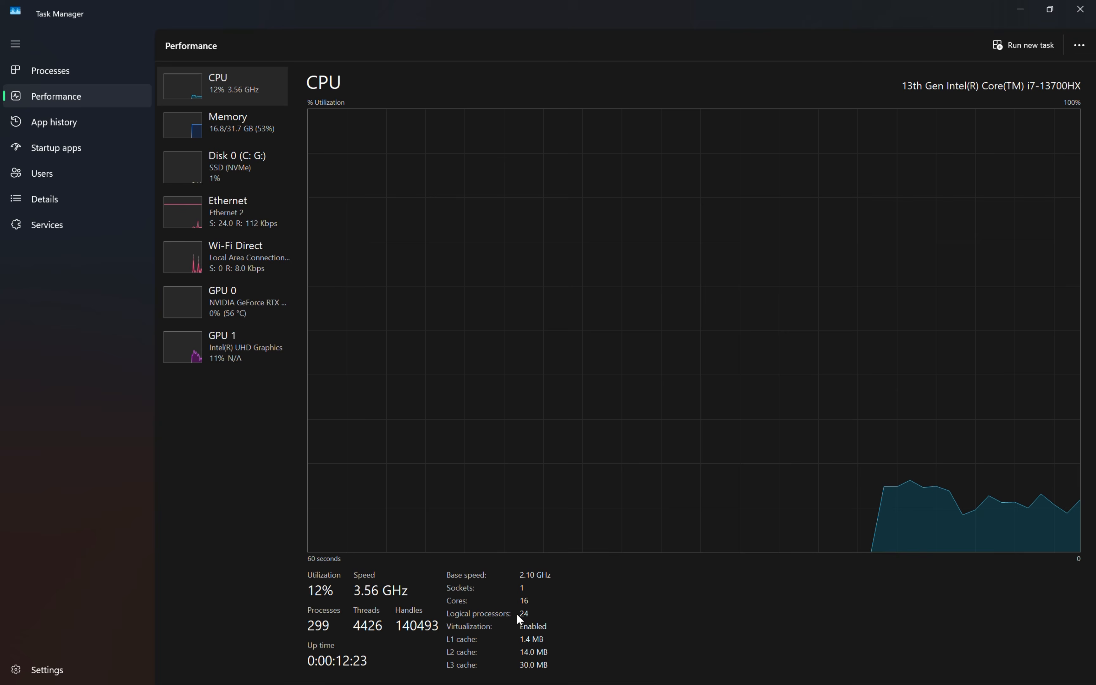
{"action": "left_click_drag", "start_coordinate": [747, 14], "coordinate": [636, 279]}
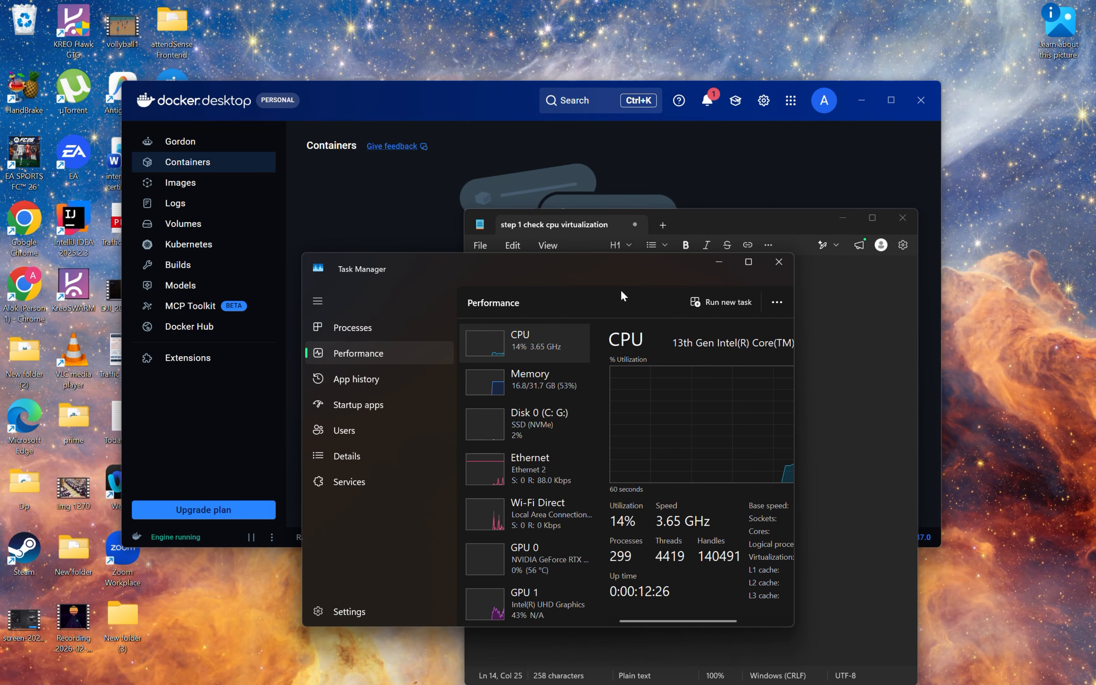
{"action": "left_click", "coordinate": [719, 271]}
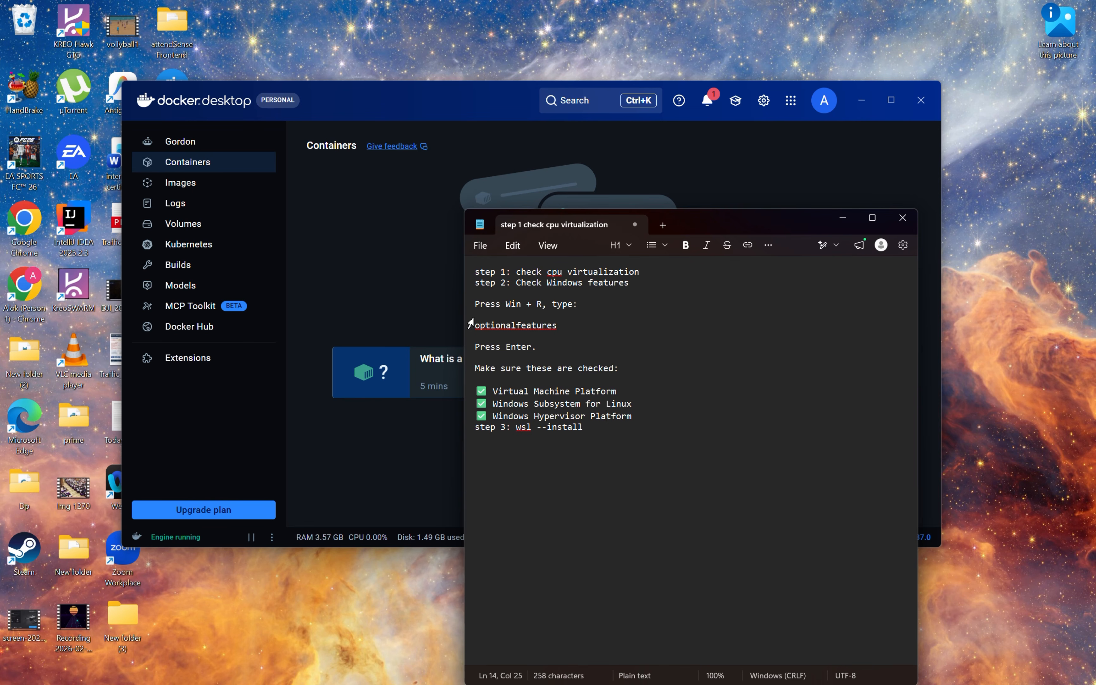
- Open the Windows Features dialog by running optionalfeatures
{"action": "double_click", "coordinate": [519, 326]}
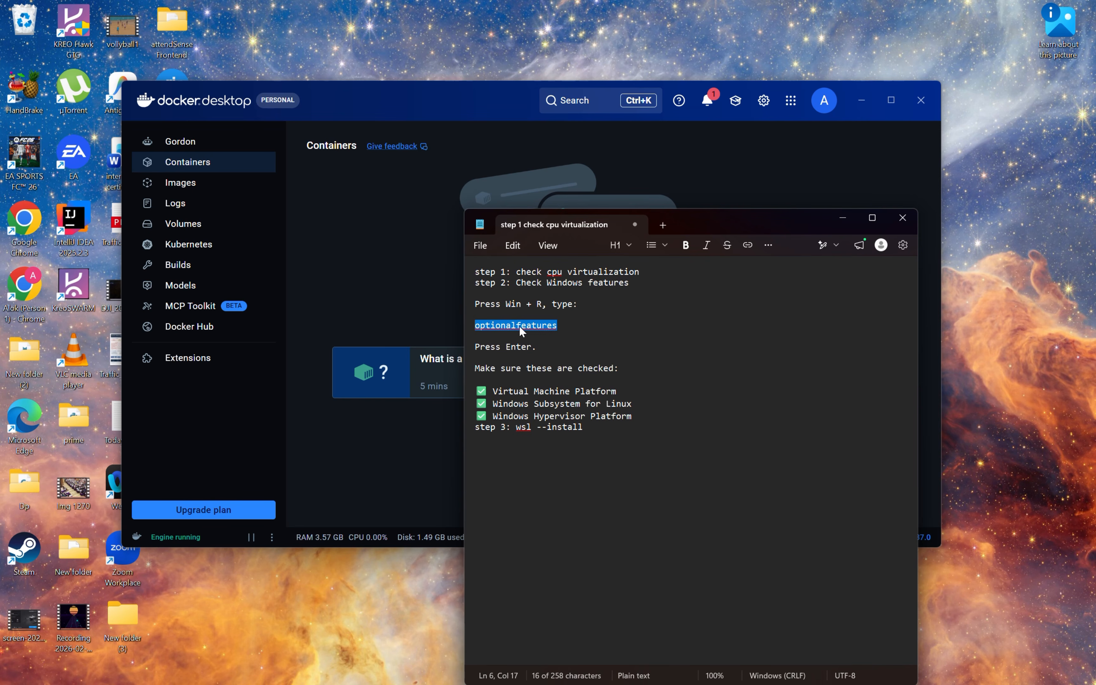
{"action": "left_click", "coordinate": [591, 359]}
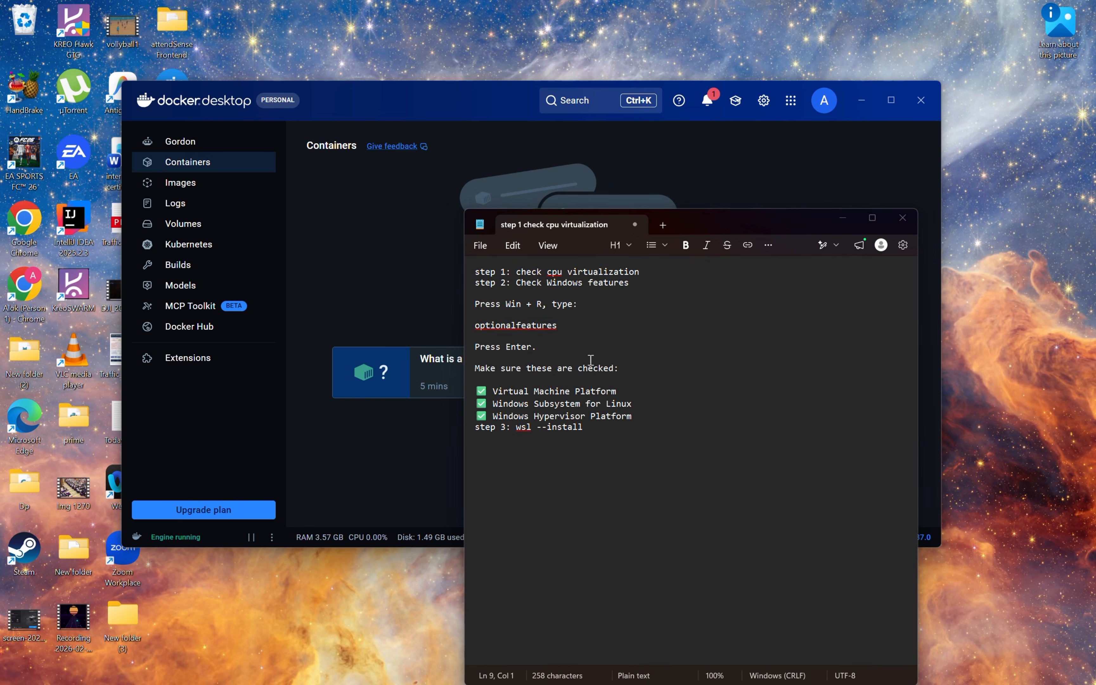
{"action": "key", "text": "super+r"}
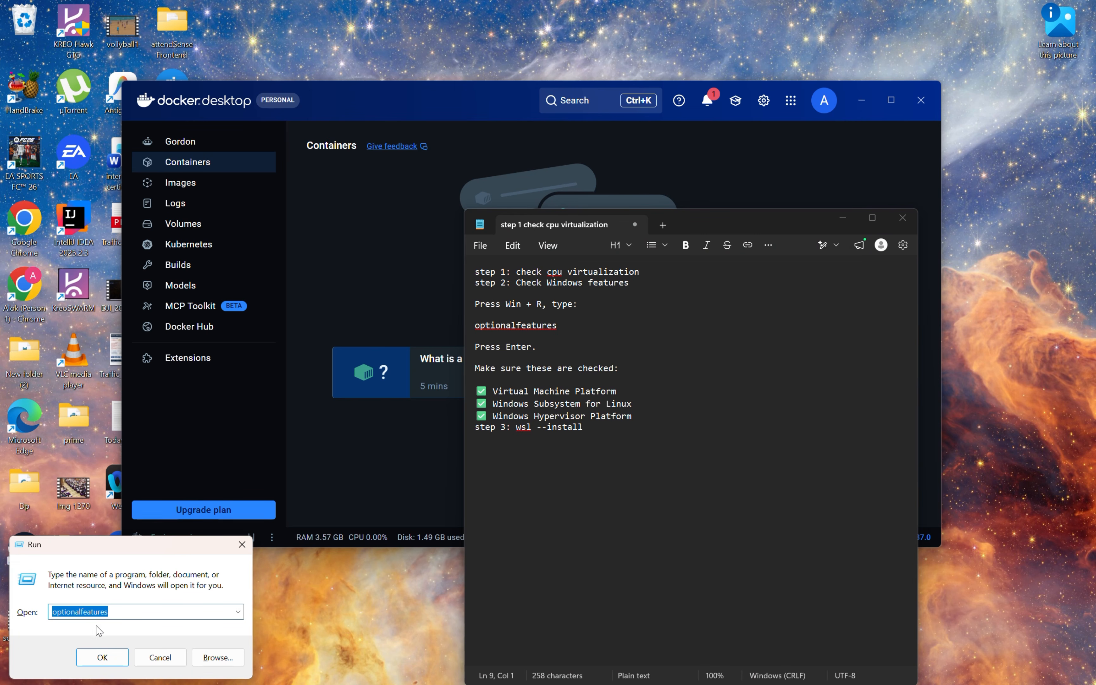
{"action": "left_click", "coordinate": [102, 657]}
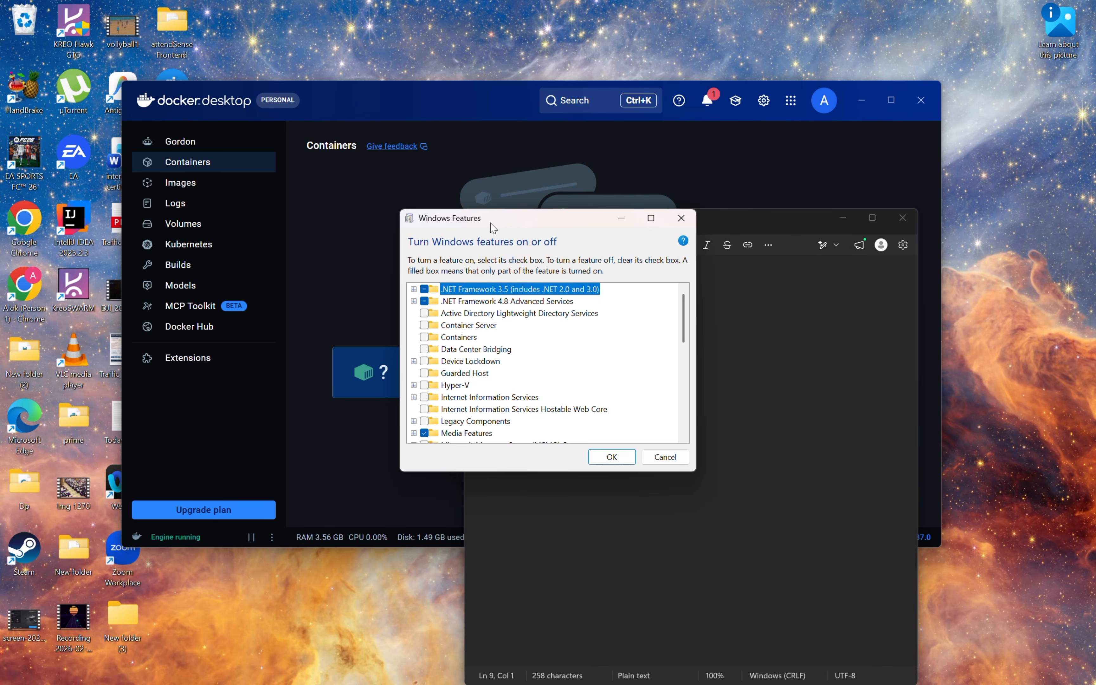
- Check whether Virtual Machine Platform, Windows Hypervisor Platform and Windows Subsystem for Linux are enabled, and cancel the Windows Features dialog
{"action": "left_click_drag", "start_coordinate": [489, 225], "coordinate": [221, 231]}
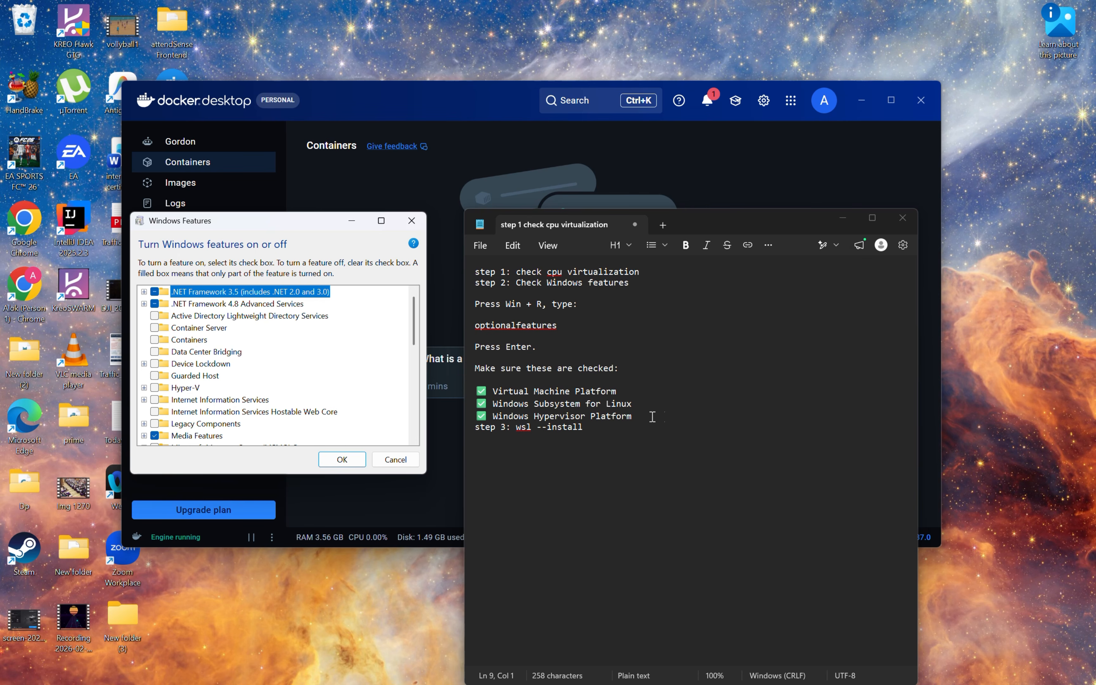
{"action": "scroll", "coordinate": [251, 409], "scroll_direction": "down", "scroll_amount": 1}
{"action": "scroll", "coordinate": [252, 409], "scroll_direction": "down", "scroll_amount": 7}
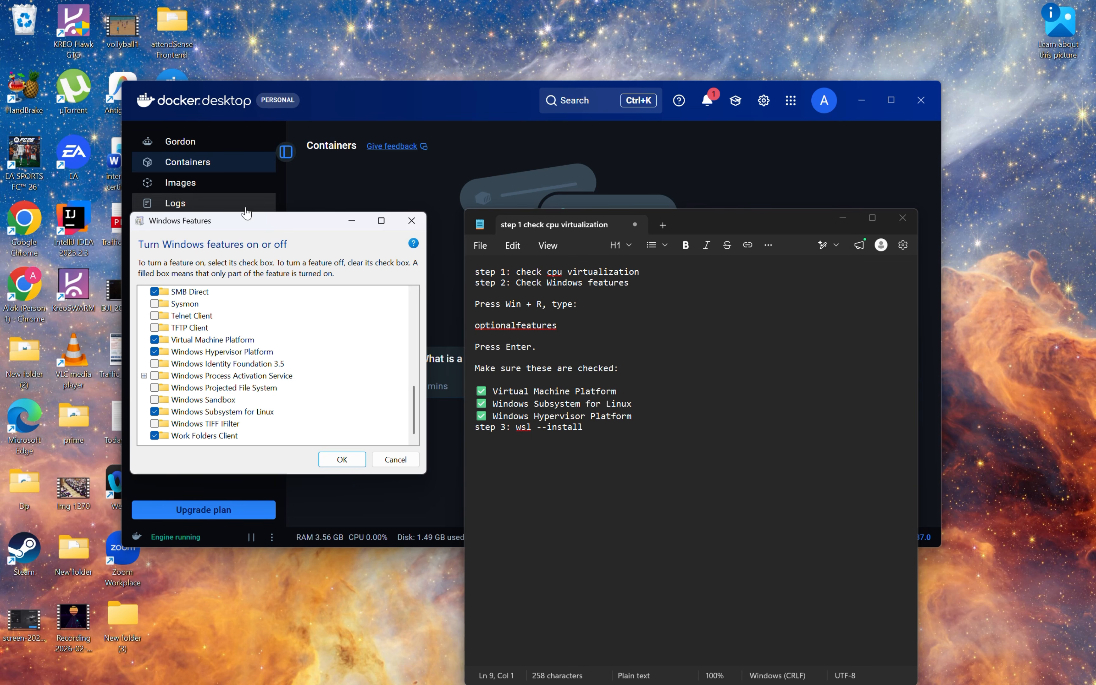
{"action": "left_click_drag", "start_coordinate": [221, 222], "coordinate": [636, 283]}
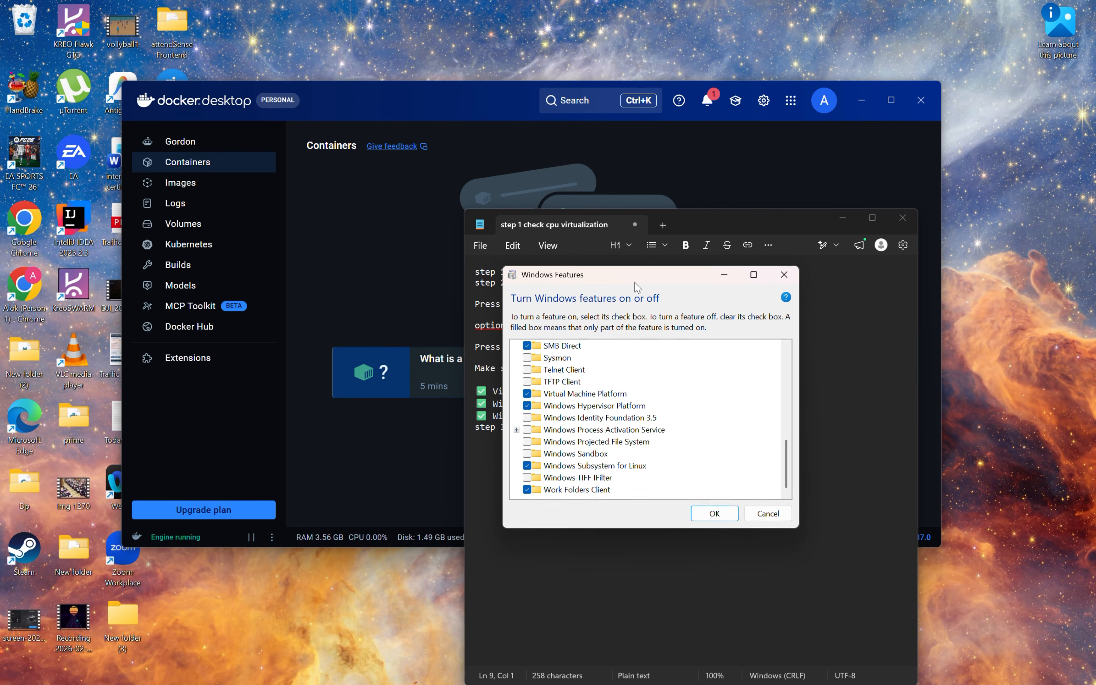
{"action": "left_click", "coordinate": [765, 516]}
- Spread out the Notepad and Docker Desktop windows and insert a blank line above step 3 in the notes
{"action": "left_click_drag", "start_coordinate": [707, 211], "coordinate": [835, 239]}
{"action": "left_click", "coordinate": [427, 94]}
{"action": "left_click_drag", "start_coordinate": [427, 94], "coordinate": [462, 70]}
{"action": "left_click", "coordinate": [678, 608]}
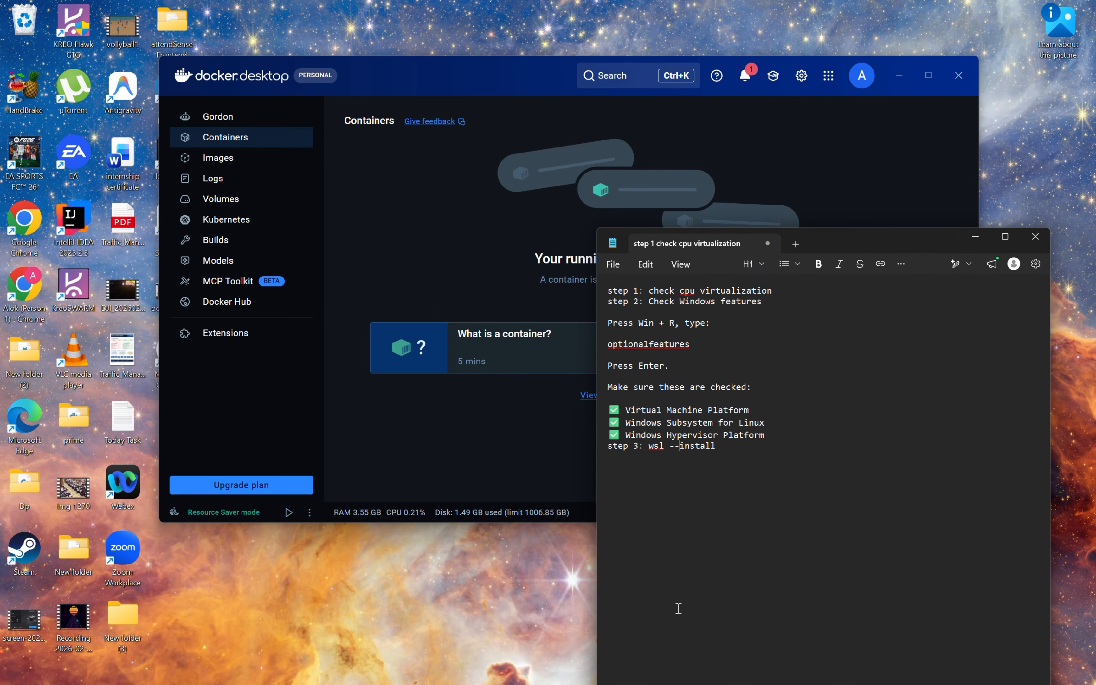
{"action": "left_click", "coordinate": [787, 432]}
{"action": "key", "text": "Return"}
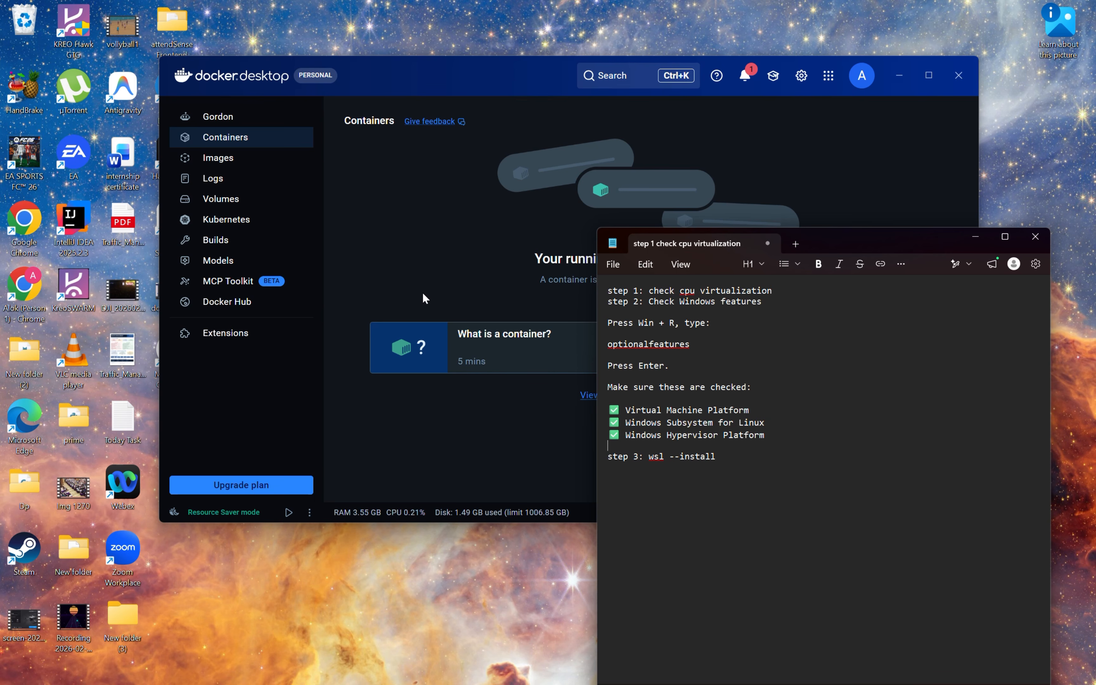
{"action": "mouse_move", "coordinate": [424, 81]}
{"action": "left_mouse_down"}
{"action": "mouse_move", "coordinate": [562, 75]}
{"action": "mouse_move", "coordinate": [414, 79]}
{"action": "left_mouse_up"}
{"action": "left_click", "coordinate": [822, 578]}
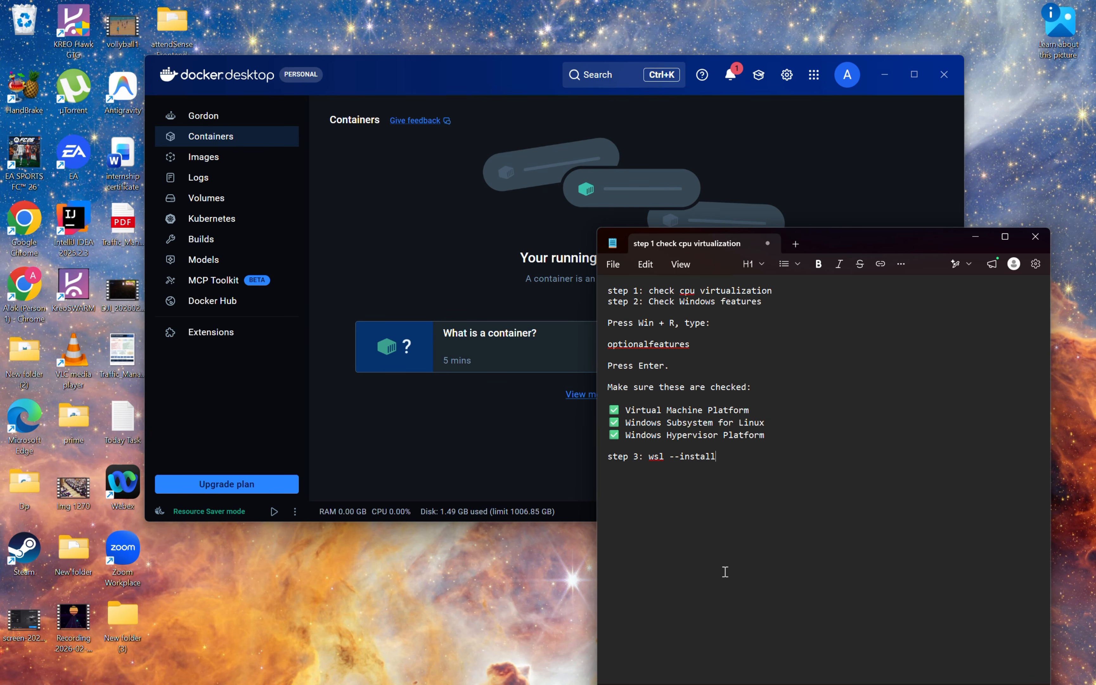
- Copy the command wsl --install from step 3 of the notes
{"action": "double_click", "coordinate": [651, 458]}
{"action": "double_click", "coordinate": [698, 462]}
{"action": "left_click_drag", "start_coordinate": [719, 456], "coordinate": [652, 458]}
{"action": "key", "text": "ctrl+c"}
{"action": "right_click", "coordinate": [658, 455]}
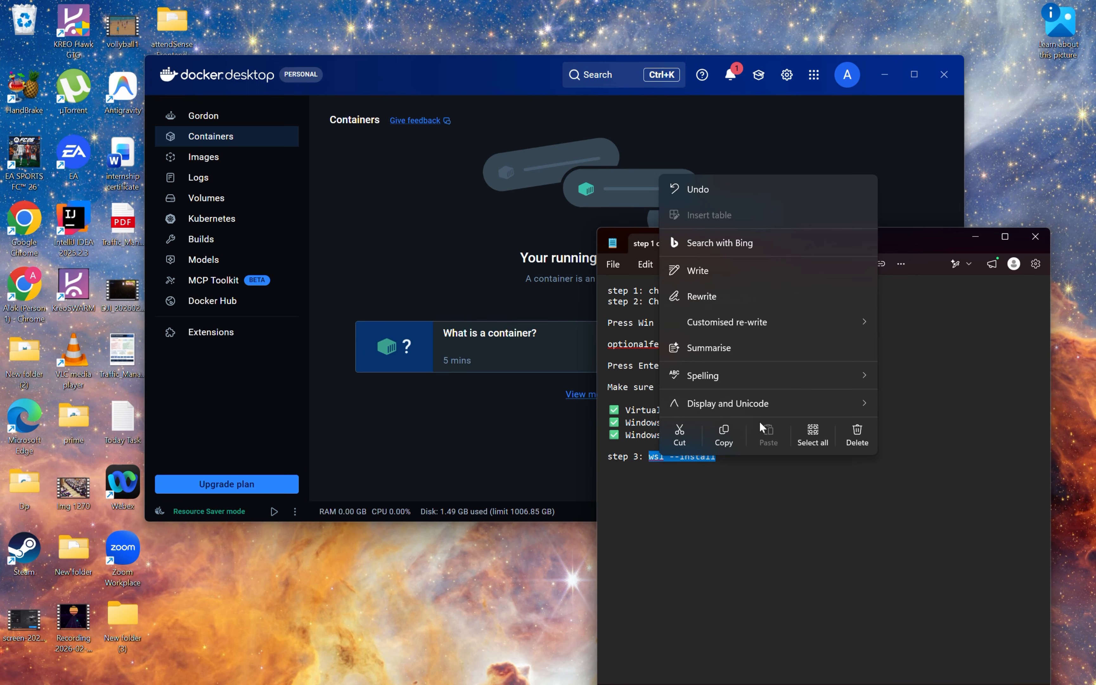
{"action": "left_click", "coordinate": [724, 436]}
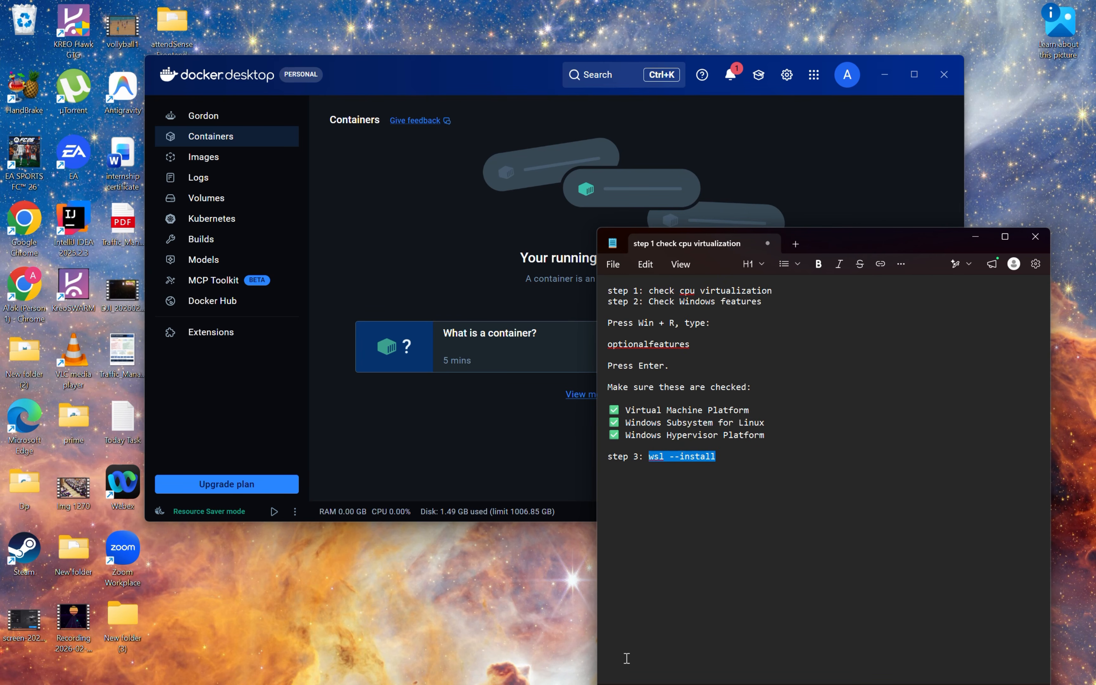
- Open Command Prompt as administrator and run wsl --install
{"action": "key", "text": "super"}
{"action": "type", "text": "command prompt"}
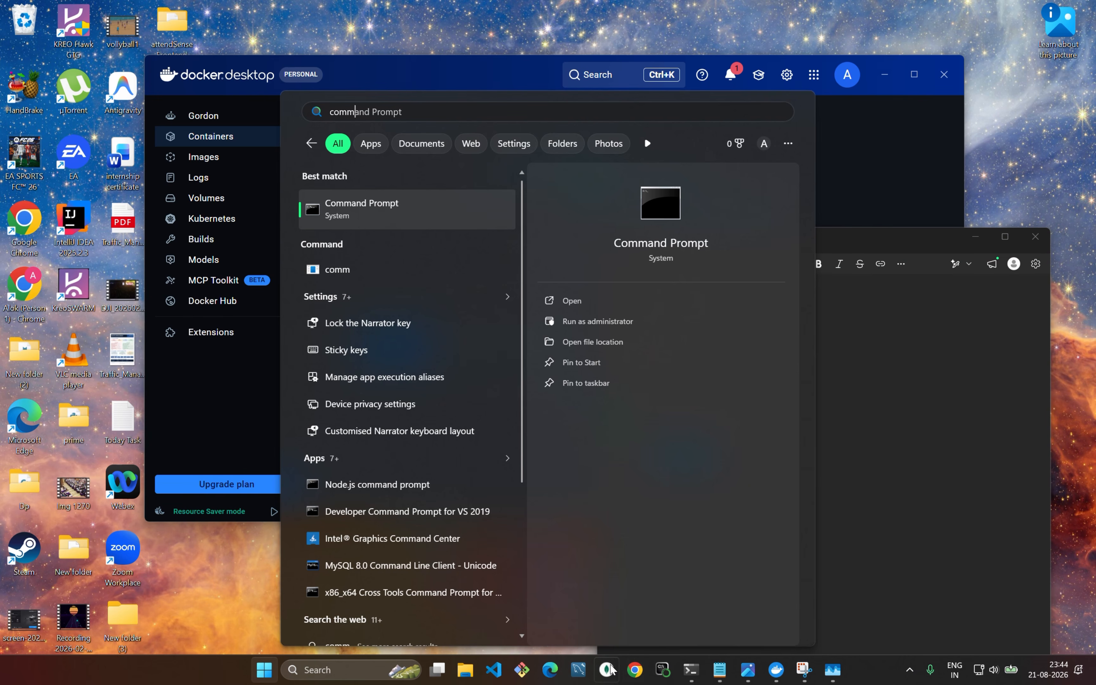
{"action": "left_click", "coordinate": [619, 318]}
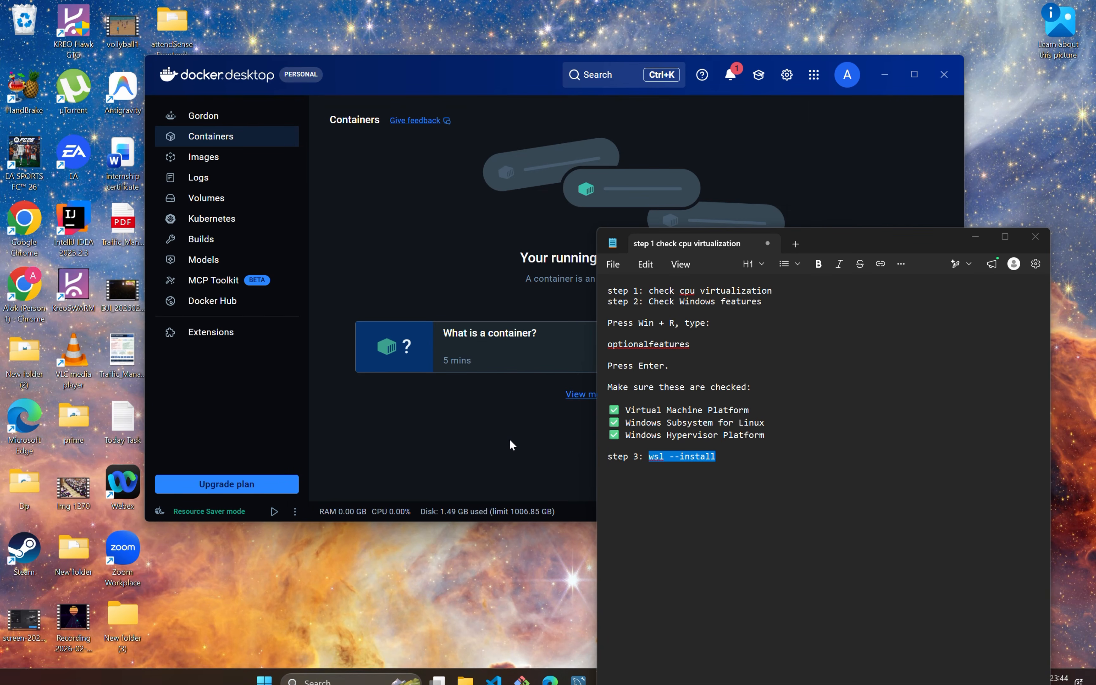
{"action": "key", "text": "ctrl+v"}
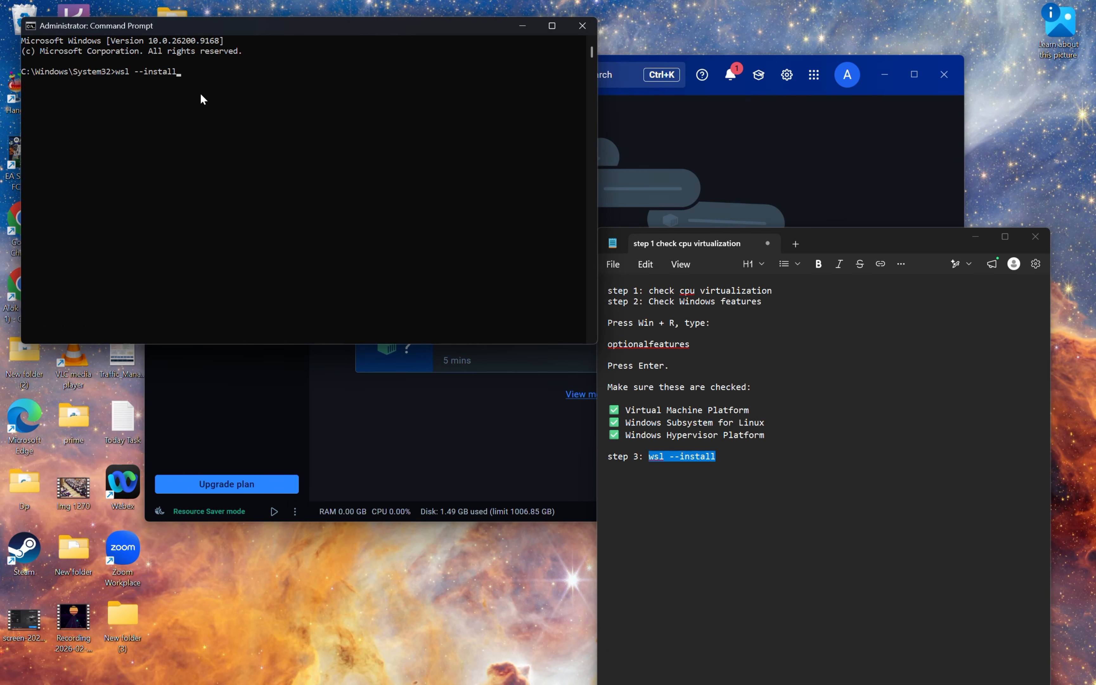
{"action": "key", "text": "Return"}
{"action": "left_click_drag", "start_coordinate": [201, 28], "coordinate": [603, 274]}
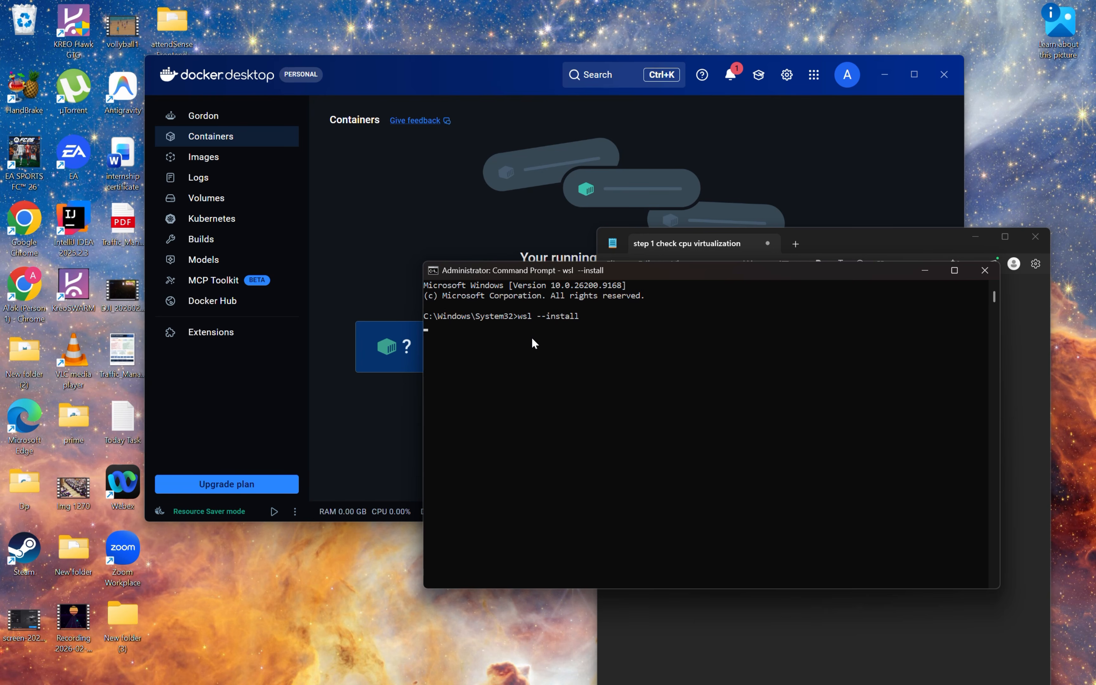
- Search Windows for "windows subs" and dismiss the search
{"action": "key", "text": "super"}
{"action": "type", "text": "wi"}
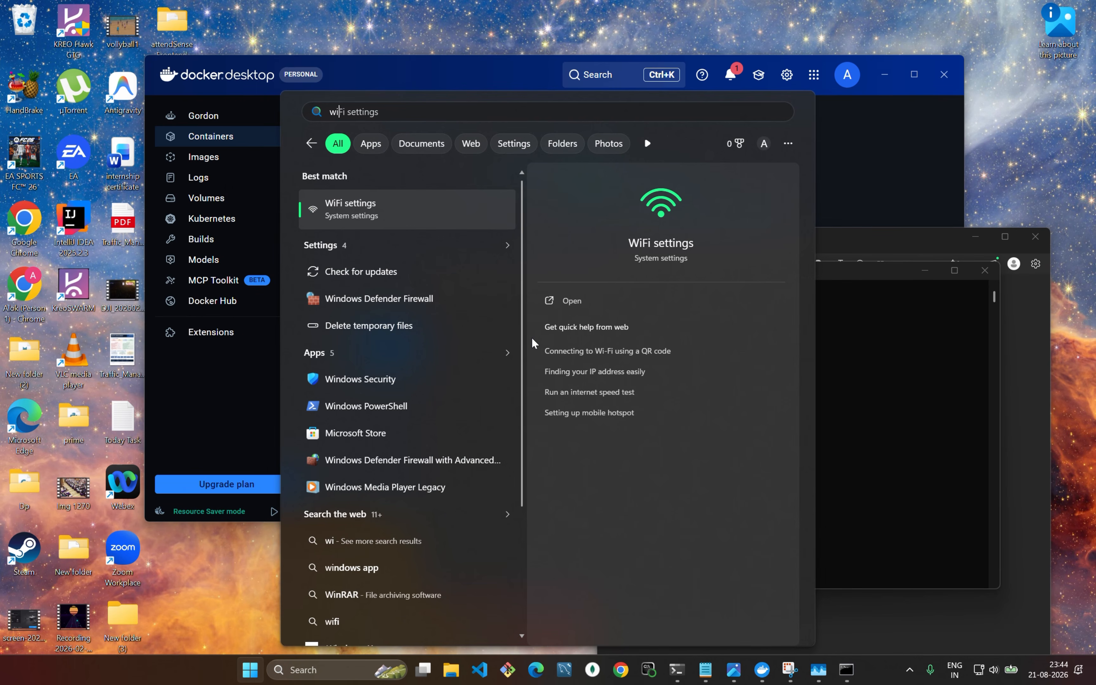
{"action": "type", "text": "ndo"}
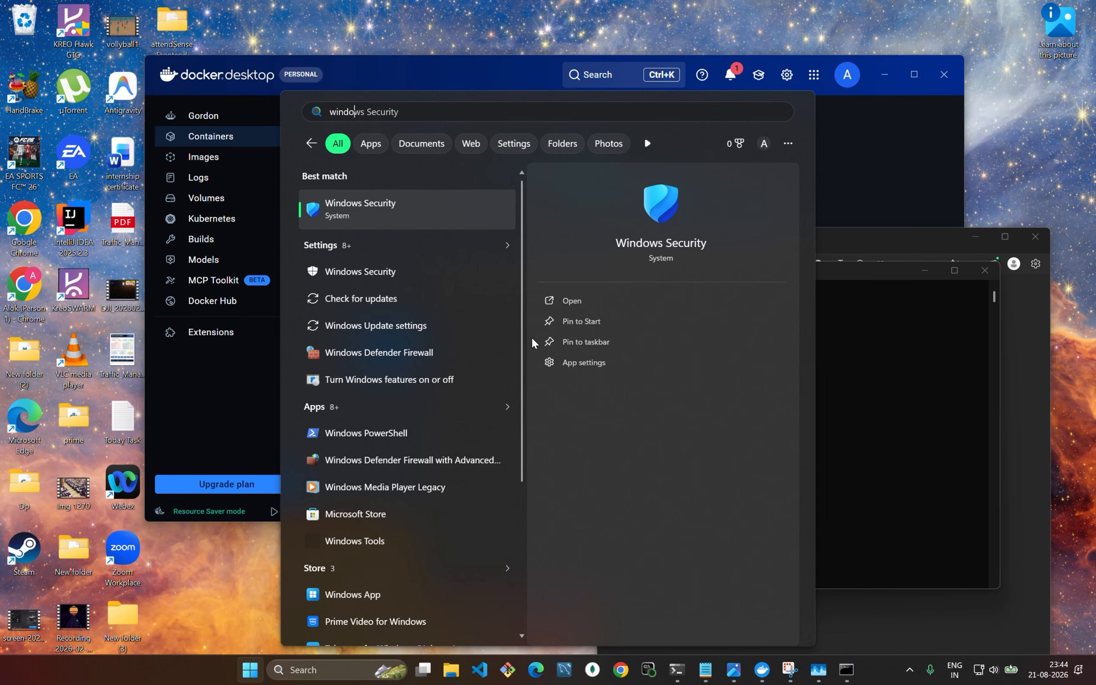
{"action": "type", "text": "ws subs"}
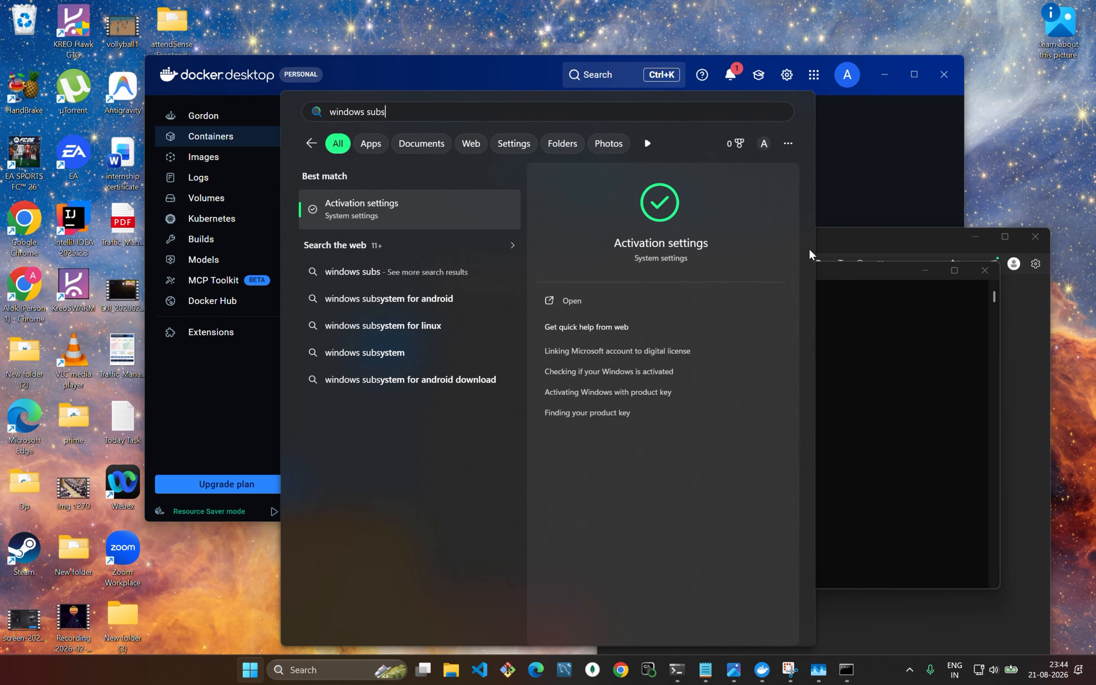
{"action": "left_click", "coordinate": [849, 477]}
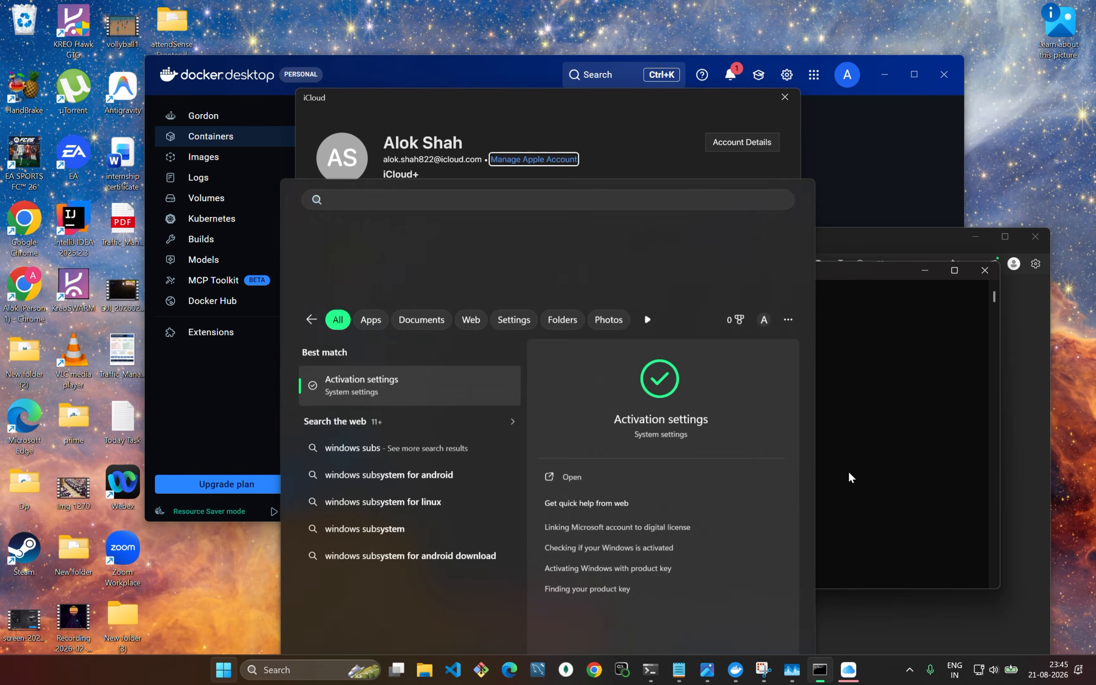
- Close the iCloud window and clear away Command Prompt and the notes to return to Docker Desktop
{"action": "left_click_drag", "start_coordinate": [630, 269], "coordinate": [481, 293]}
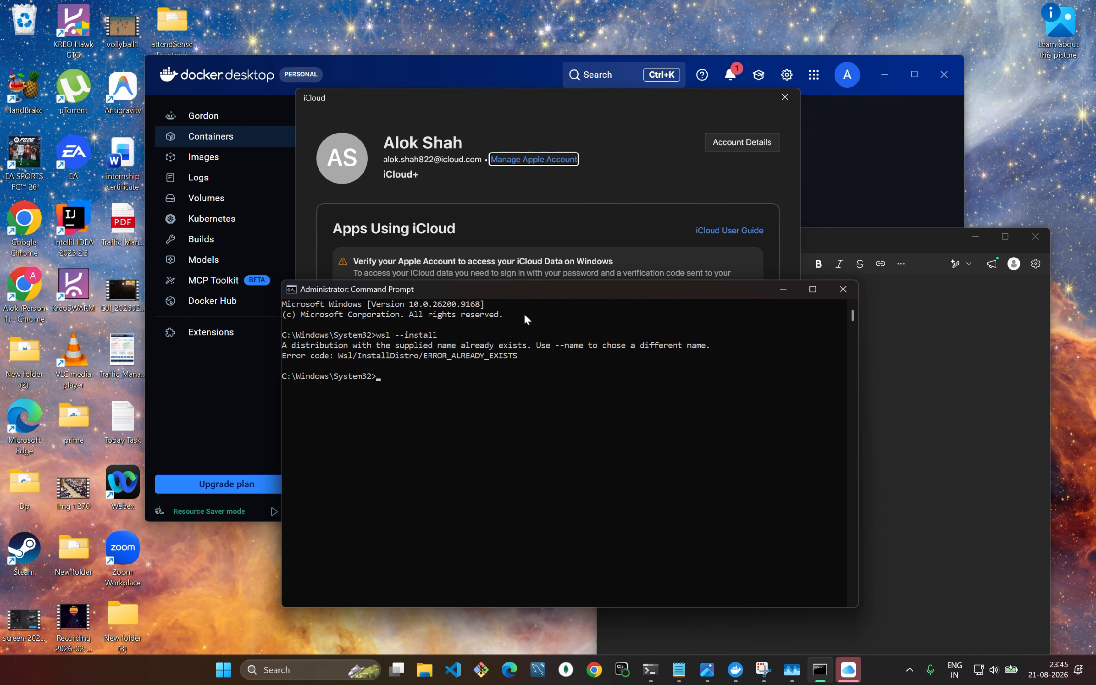
{"action": "left_click_drag", "start_coordinate": [526, 292], "coordinate": [608, 297]}
{"action": "left_click", "coordinate": [785, 97]}
{"action": "left_click", "coordinate": [784, 97]}
{"action": "left_click", "coordinate": [889, 295]}
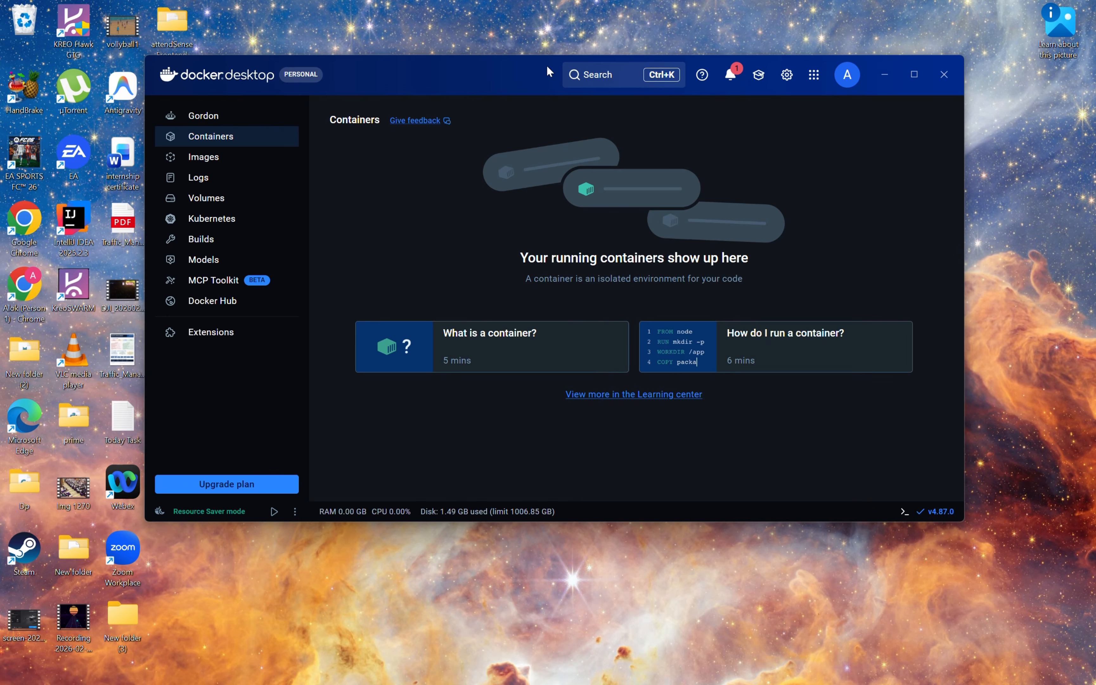
{"action": "left_click_drag", "start_coordinate": [546, 65], "coordinate": [497, 155]}
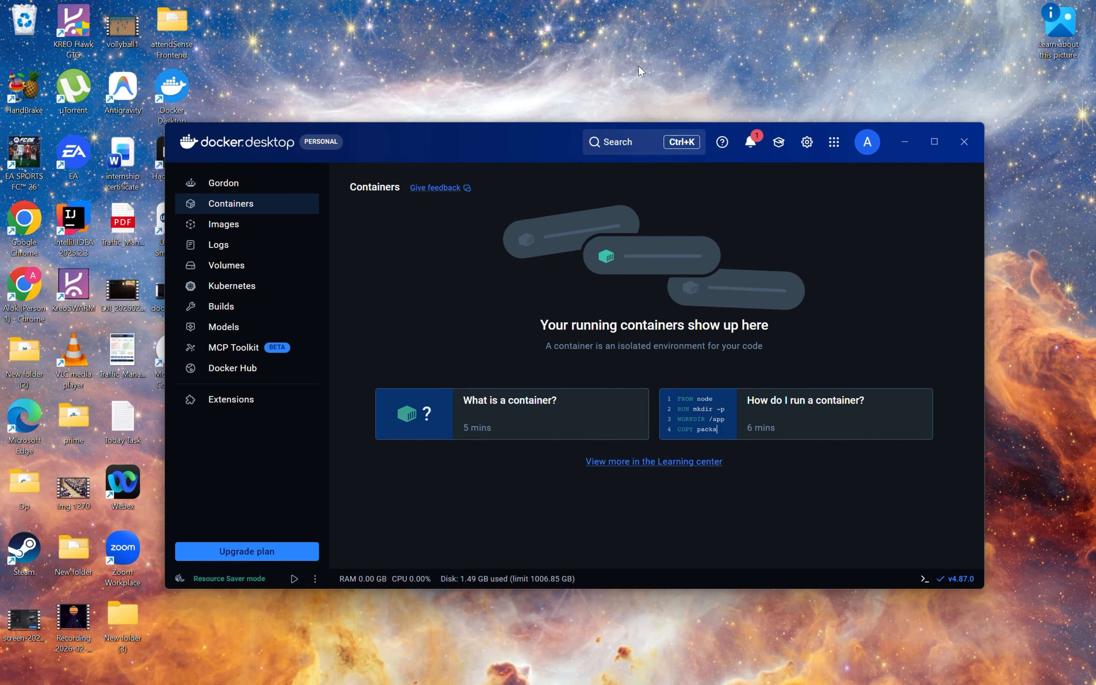